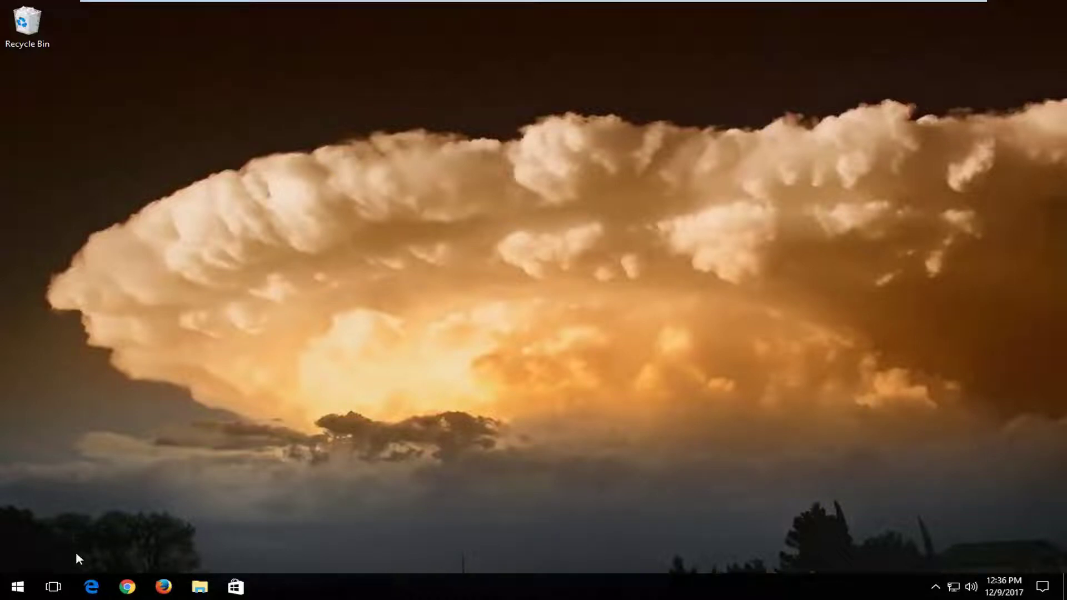
Search the Start menu for 'services' and launch Services as administrator.
left_click(17, 587)
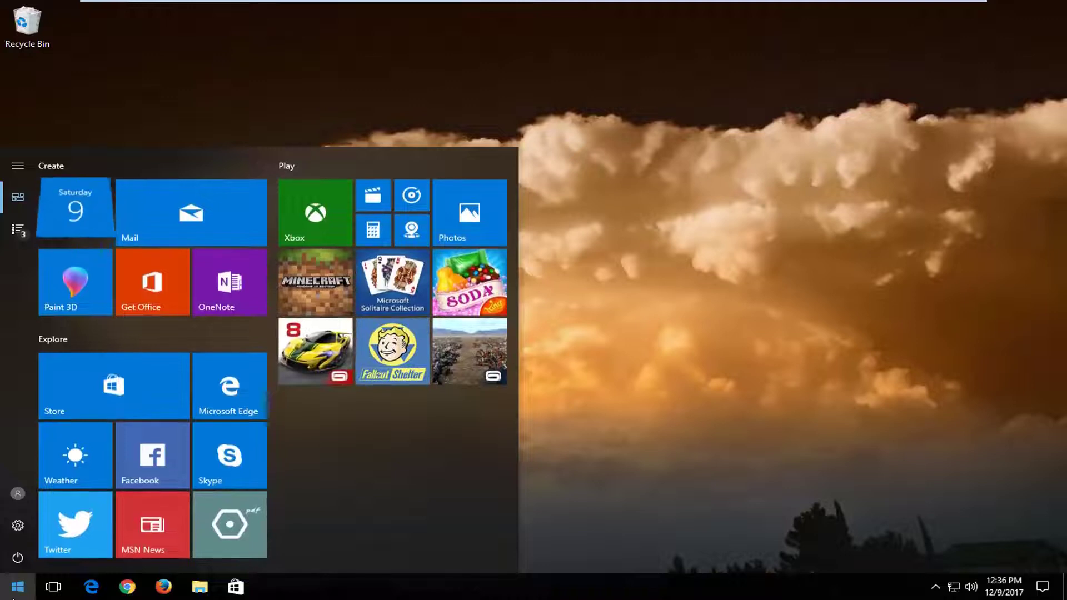
type("services")
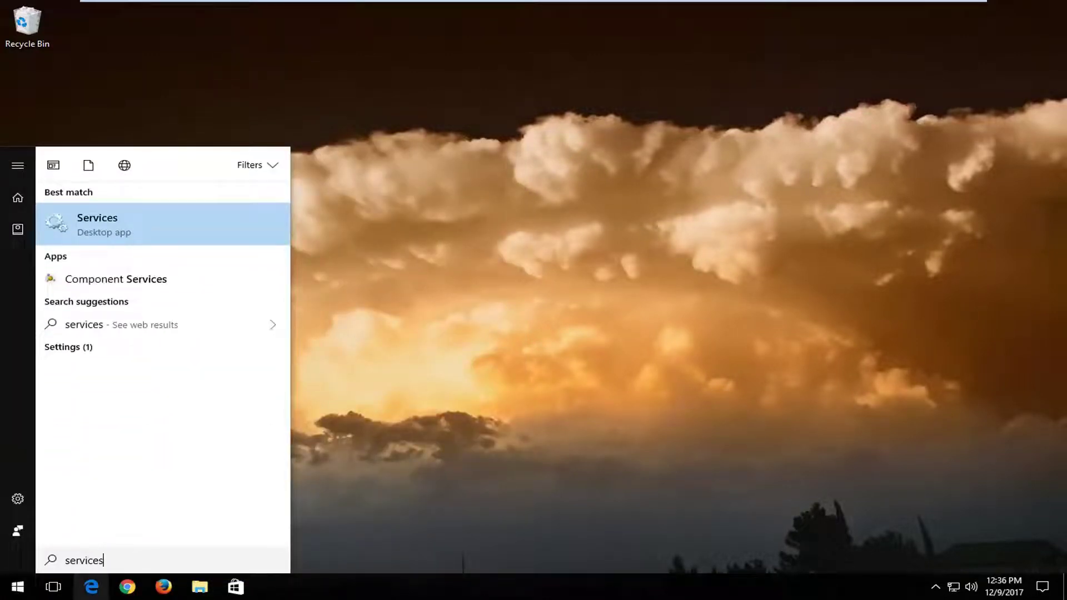
right_click(100, 219)
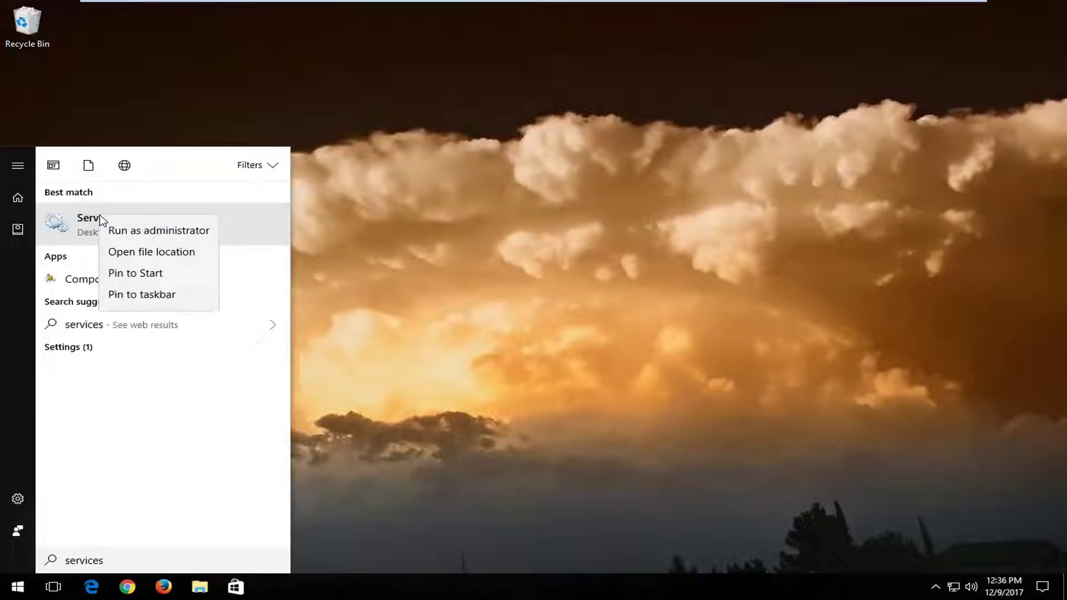
left_click(118, 231)
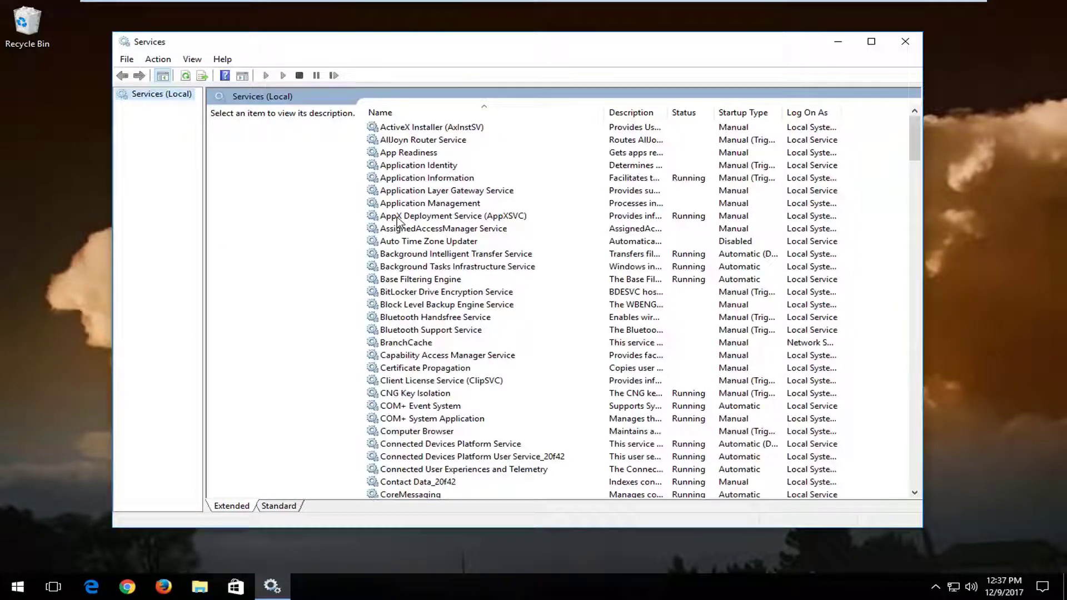
Stop the Background Intelligent Transfer Service.
left_click(522, 218)
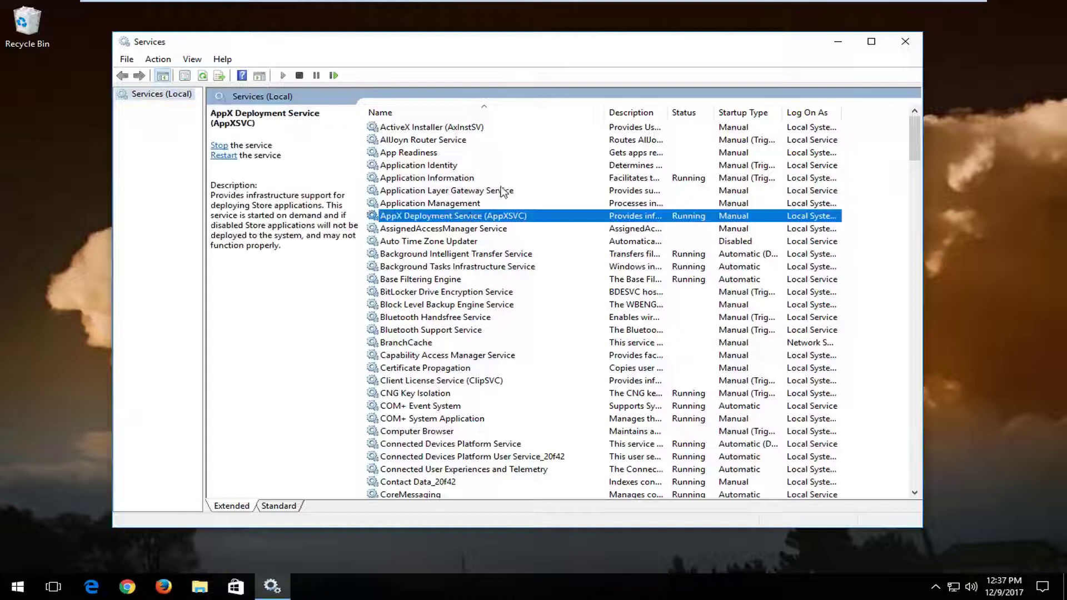
left_click(410, 254)
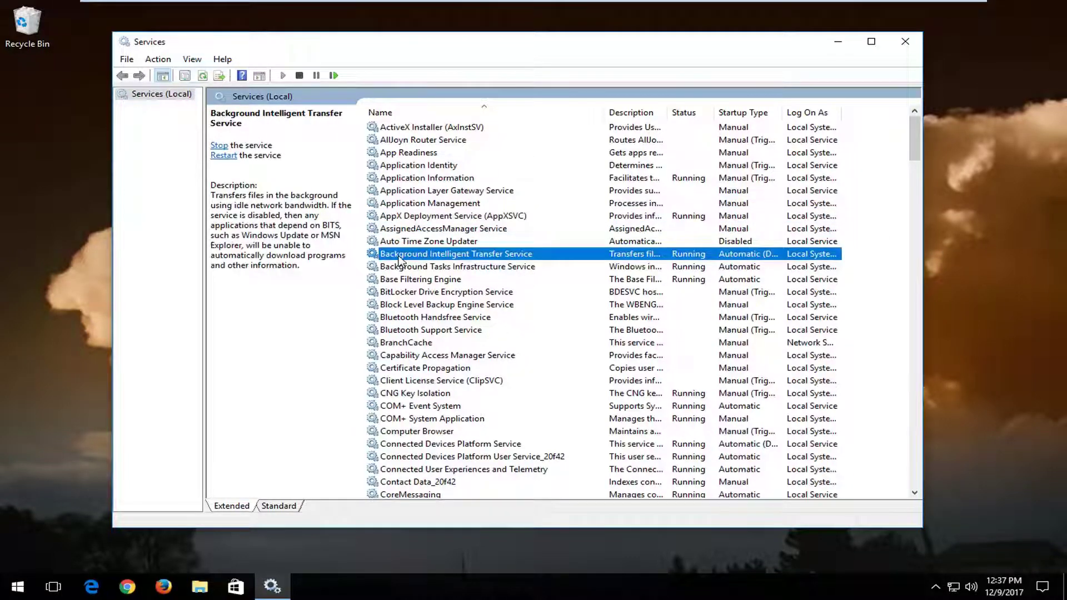
right_click(399, 258)
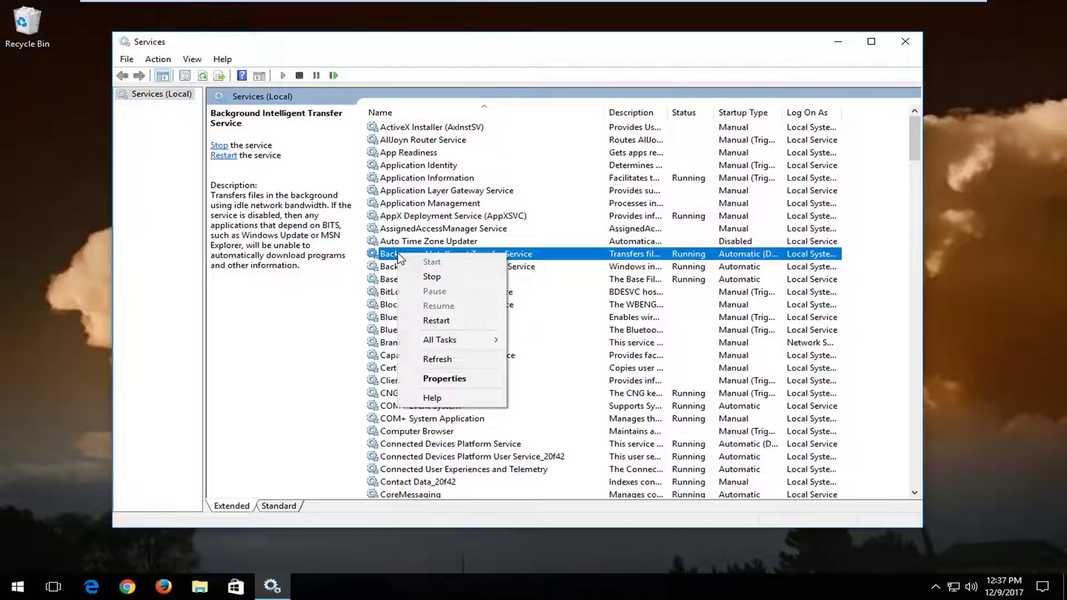
left_click(432, 277)
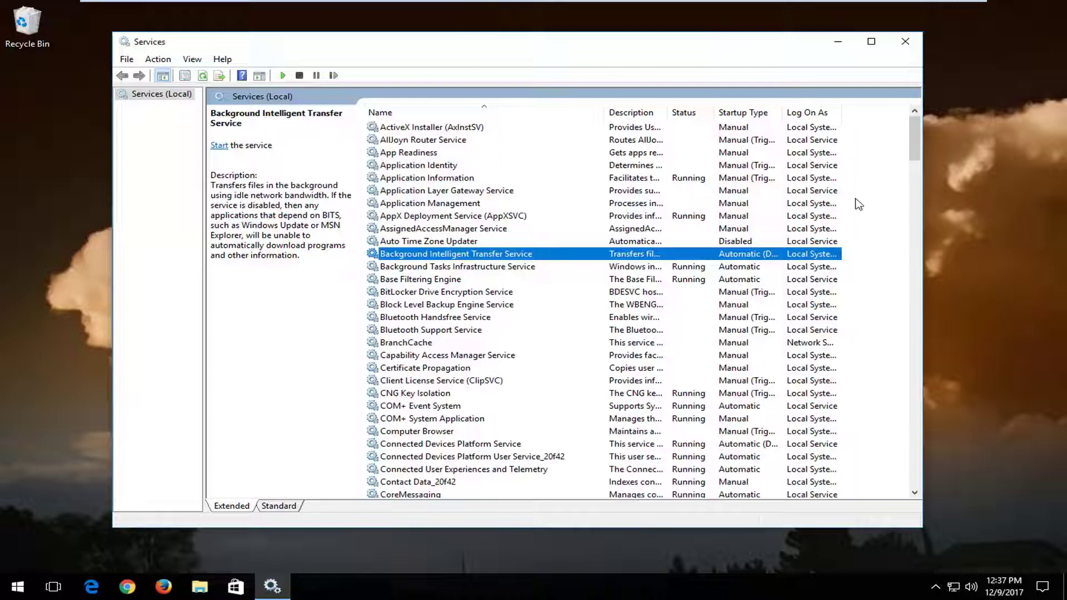
Check that Windows Update is already stopped, then close the Services window.
left_click_drag(917, 136, 905, 465)
left_click(405, 331)
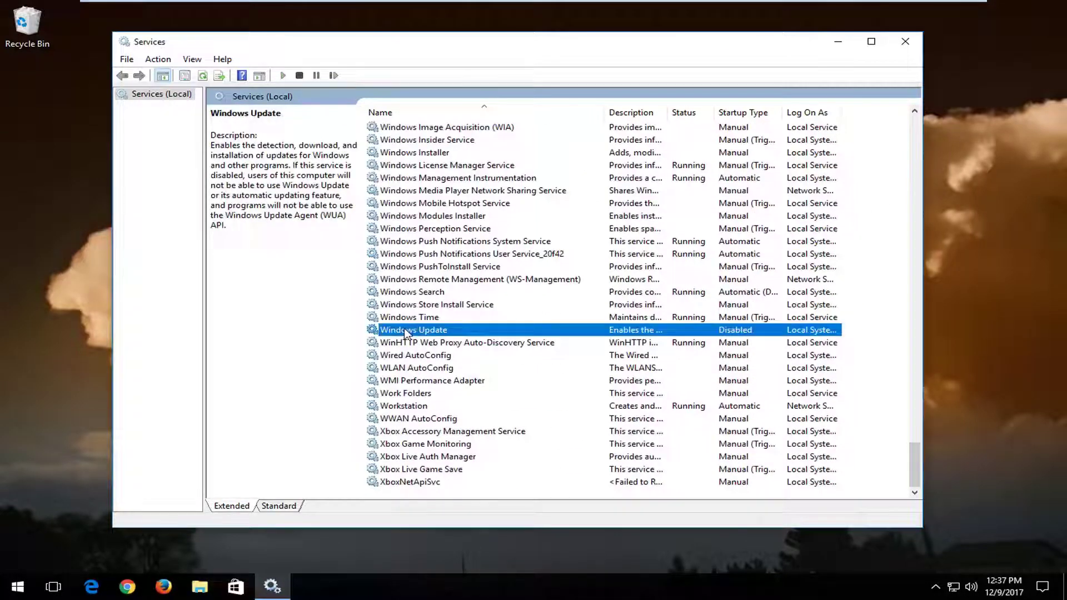
right_click(406, 334)
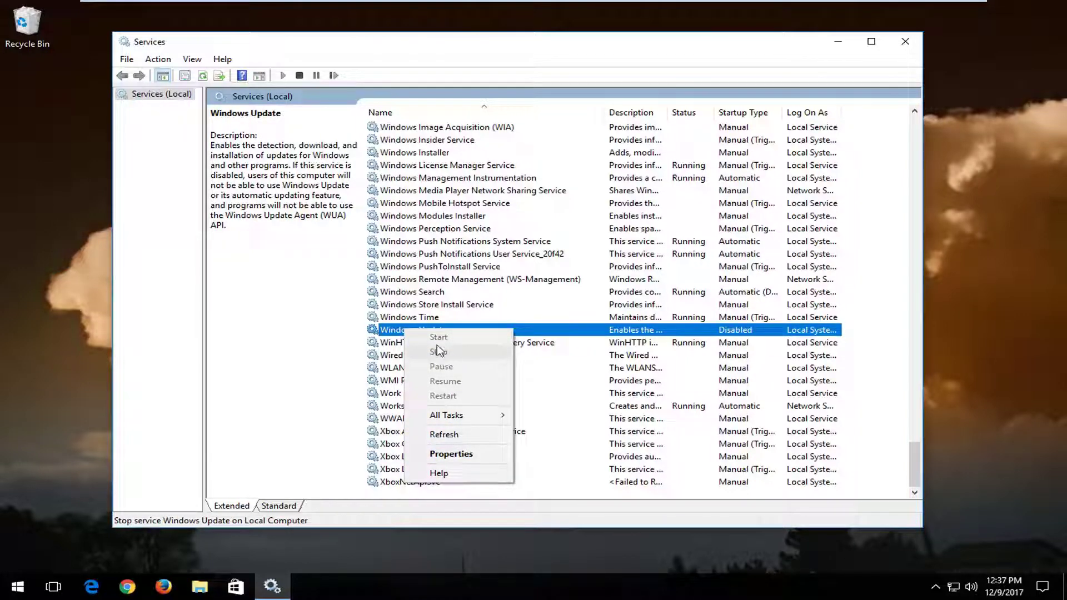
left_click(395, 330)
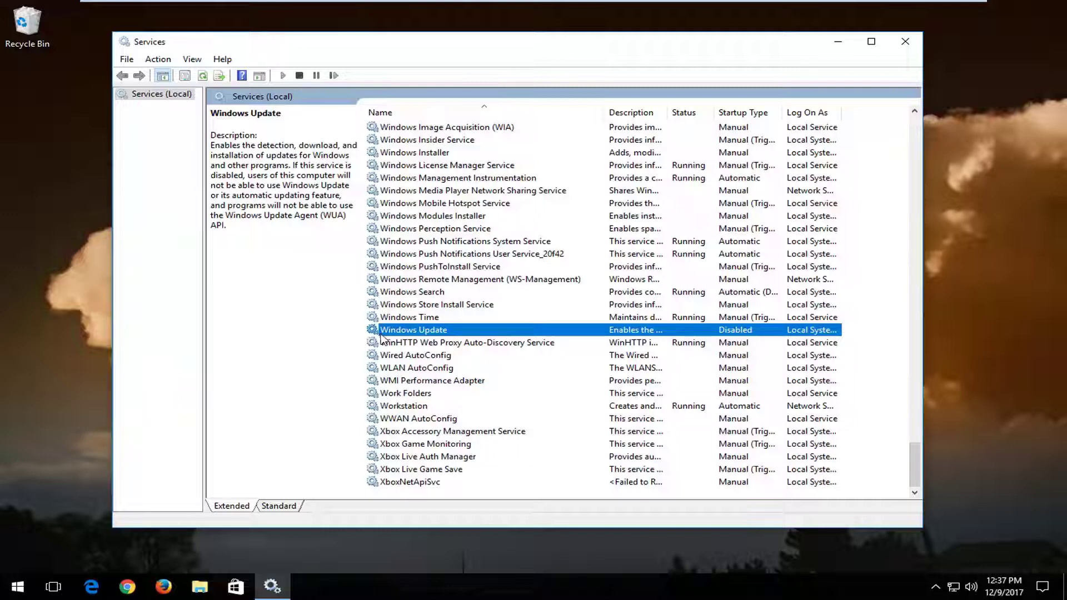
left_click(909, 47)
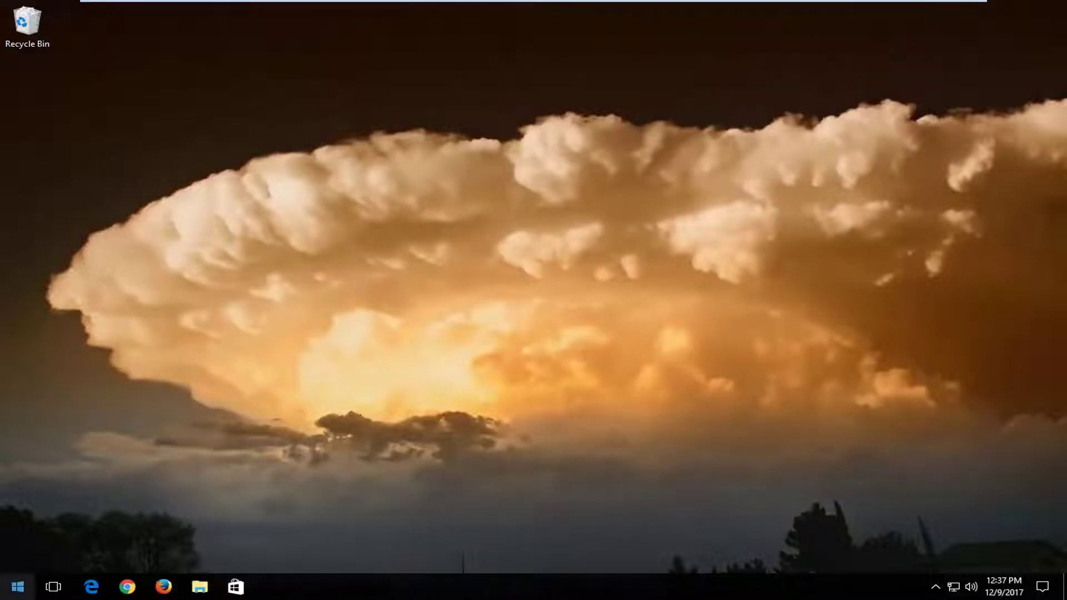
Enable 'Show hidden files, folders, and drives' in File Explorer Options and apply it.
left_click(2, 595)
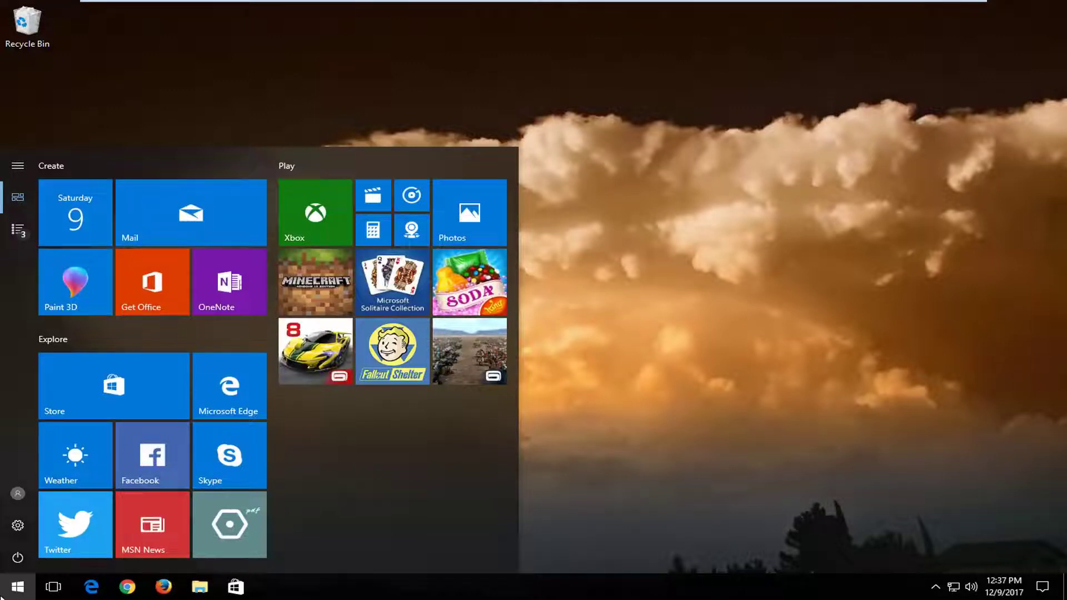
type("folder option")
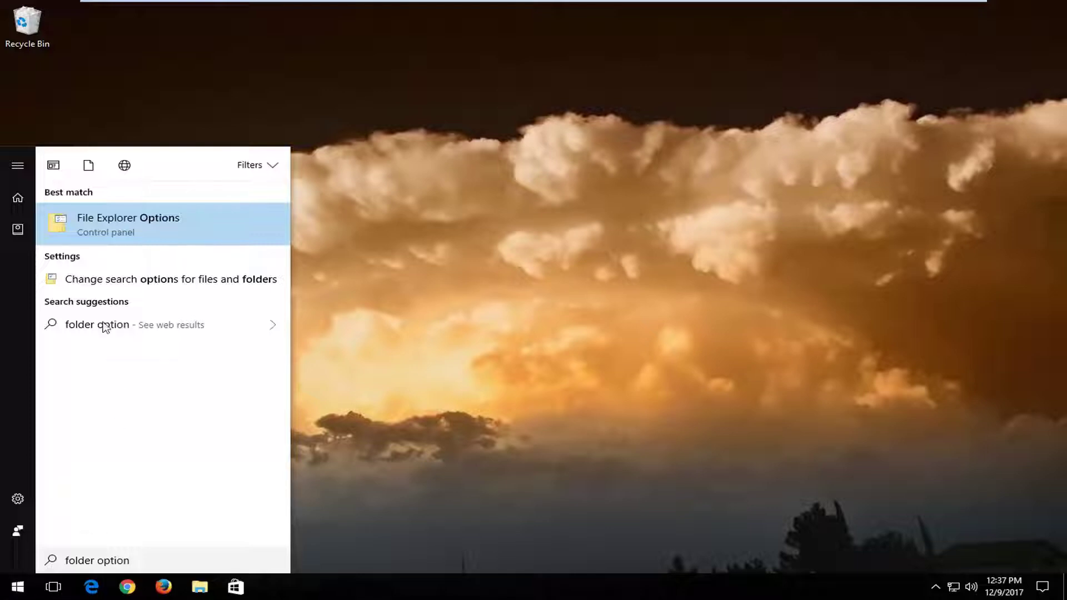
left_click(109, 221)
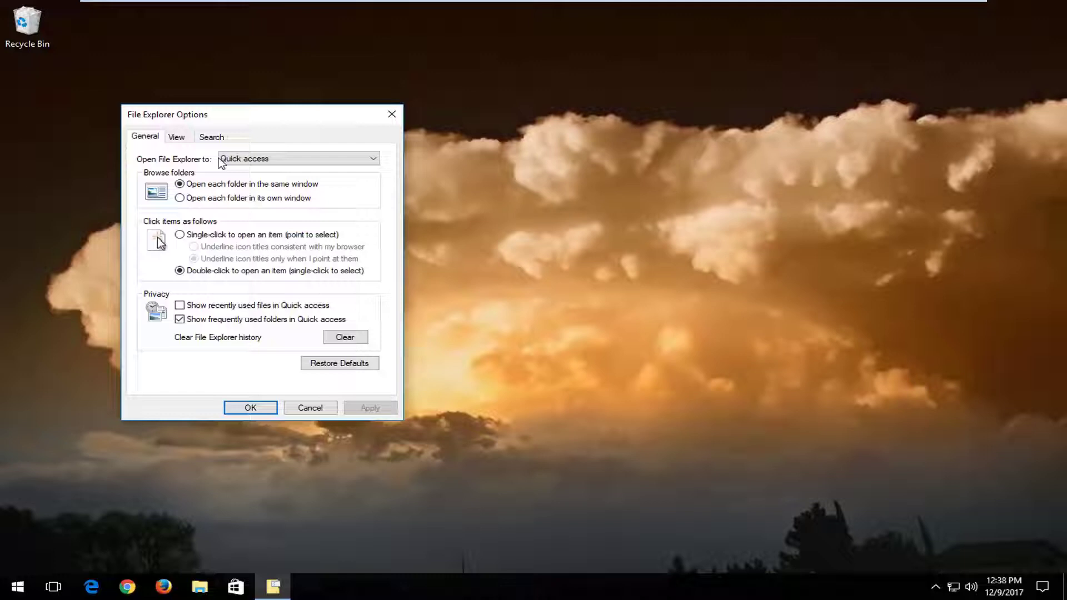
left_click(177, 137)
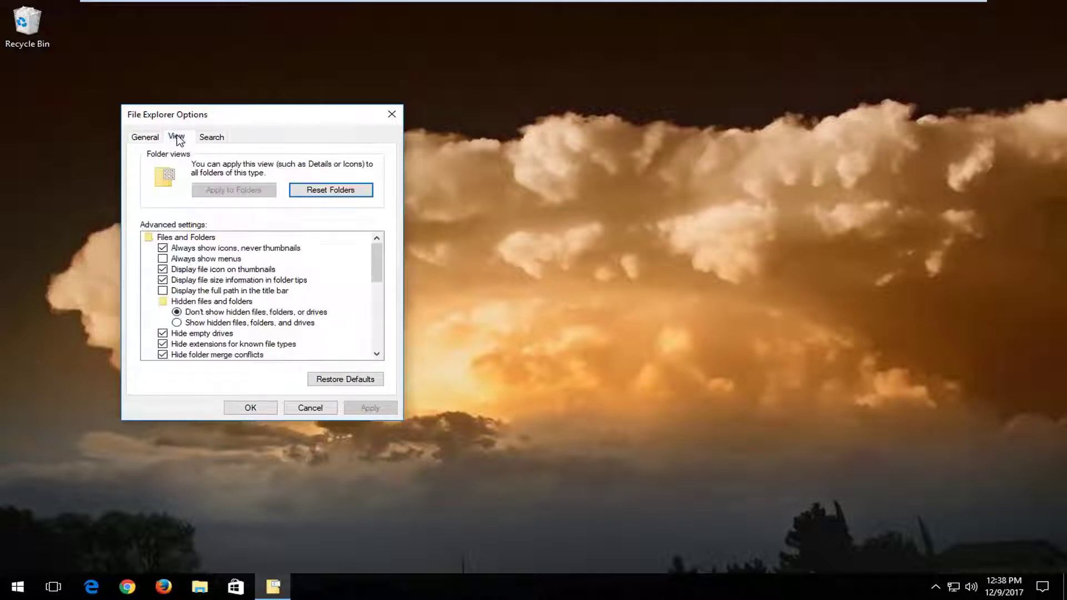
left_click(188, 325)
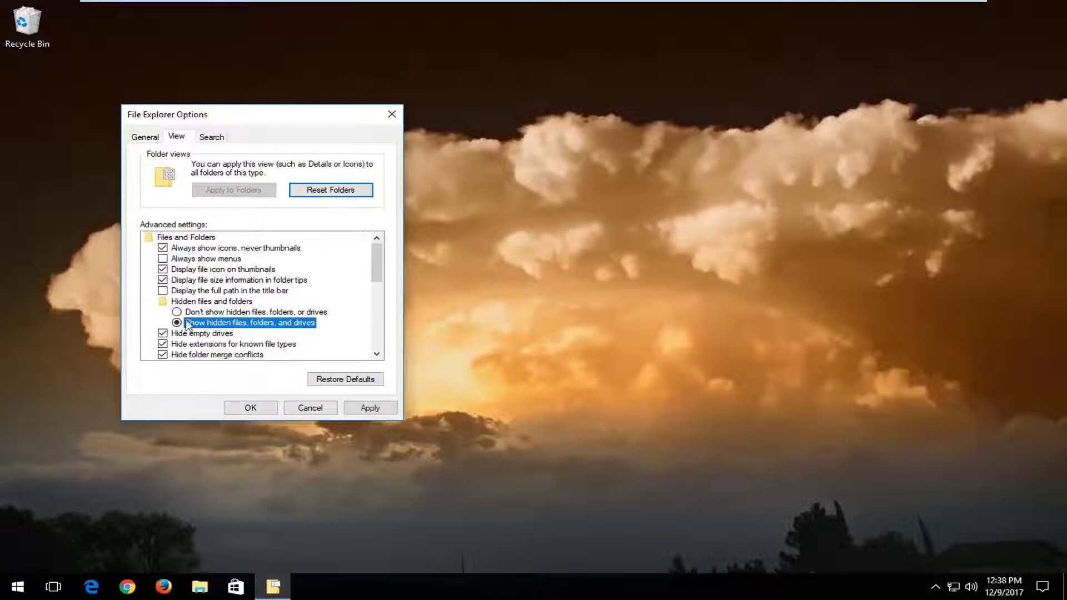
left_click(370, 408)
left_click(257, 409)
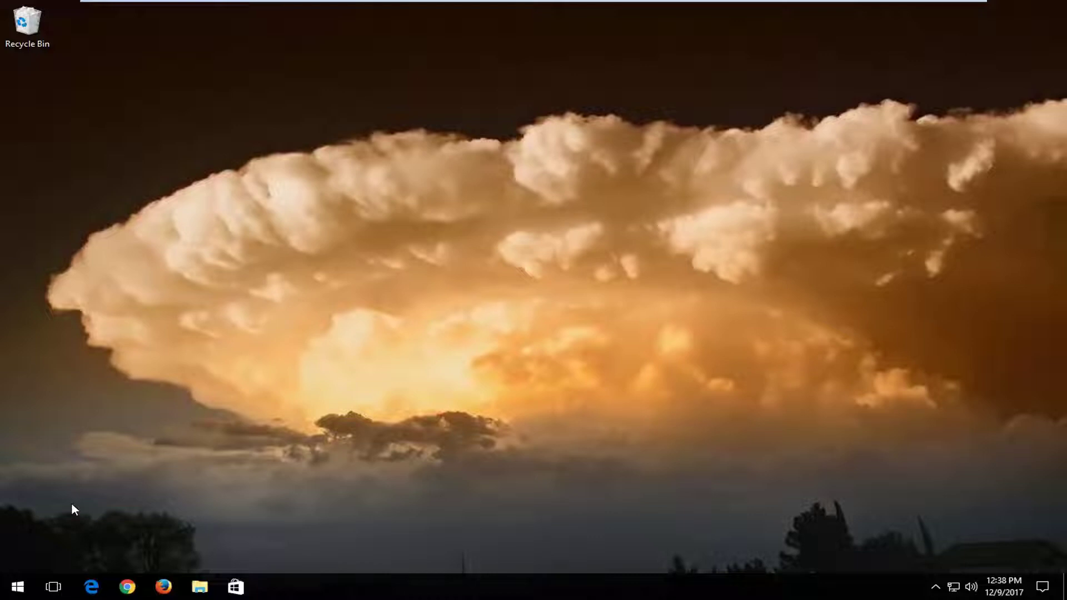
In Chrome, load Microsoft's support page and download and open the Windows 10 troubleshooter wu170509.diagcab.
left_click(129, 585)
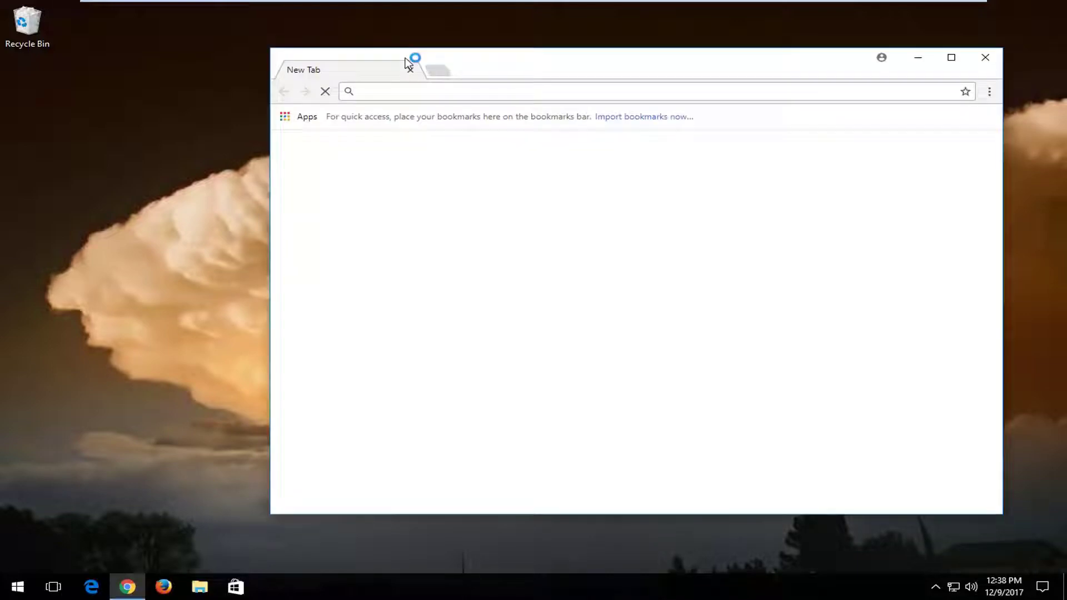
type("https://support.microsoft.com/en-us/help/4027322/windows-update-troubleshooter")
key("Return")
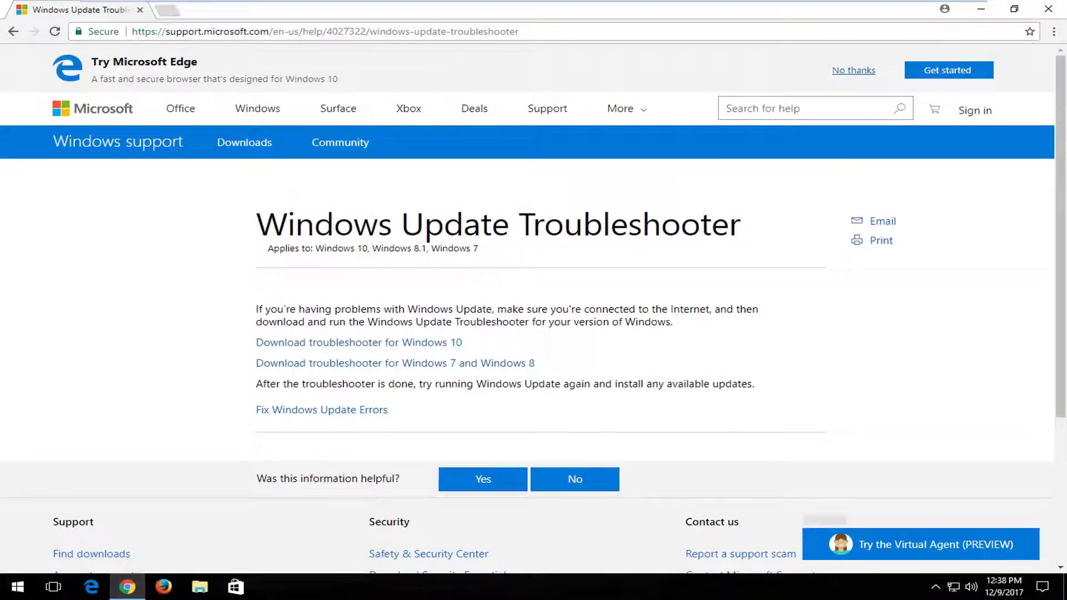
scroll(282, 256, "down", 2)
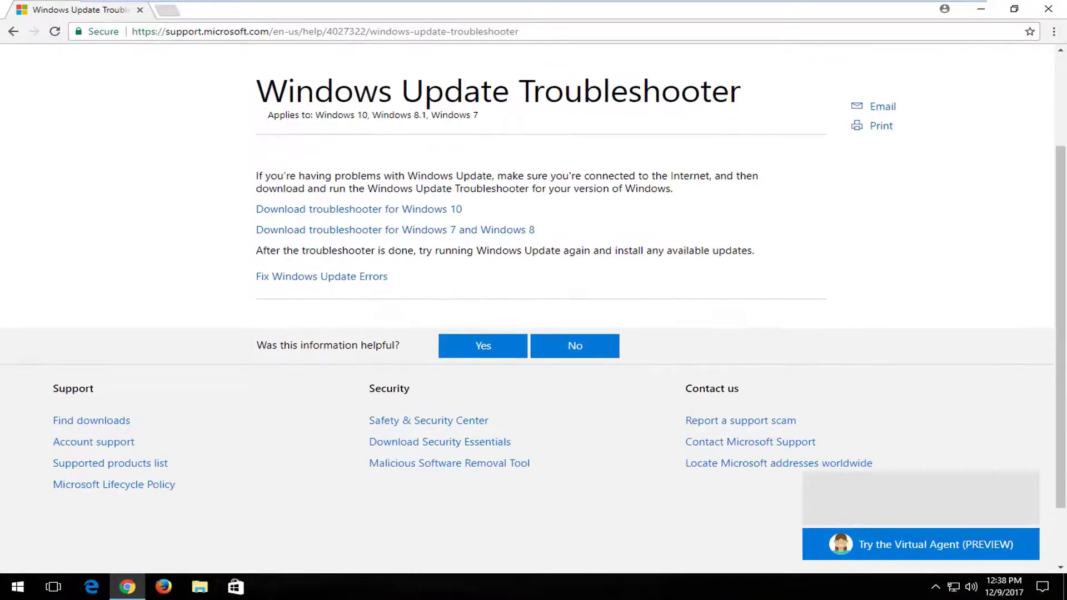
left_click(276, 211)
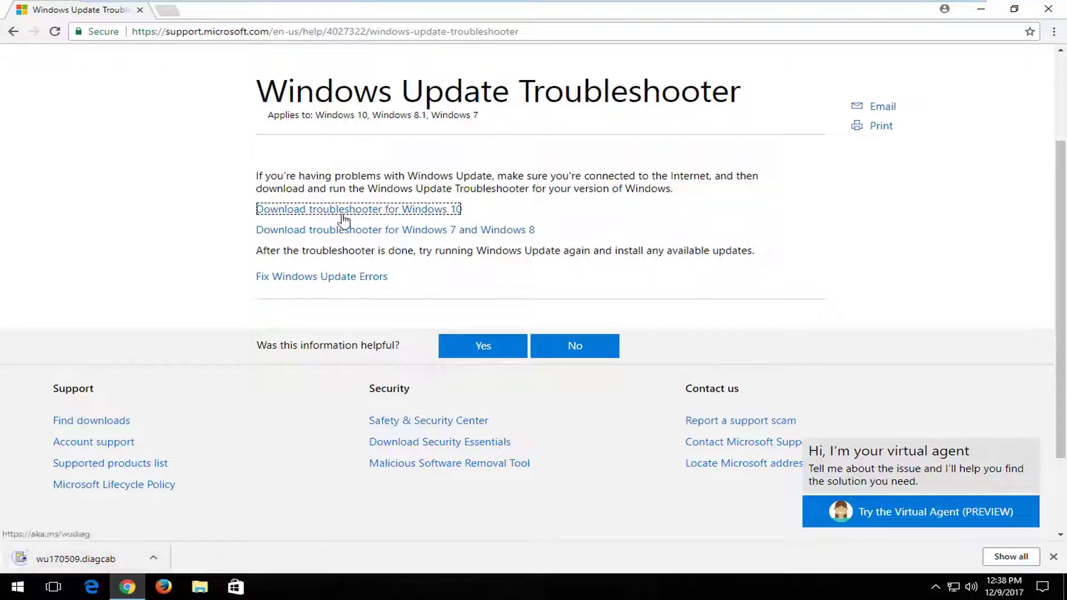
left_click(57, 561)
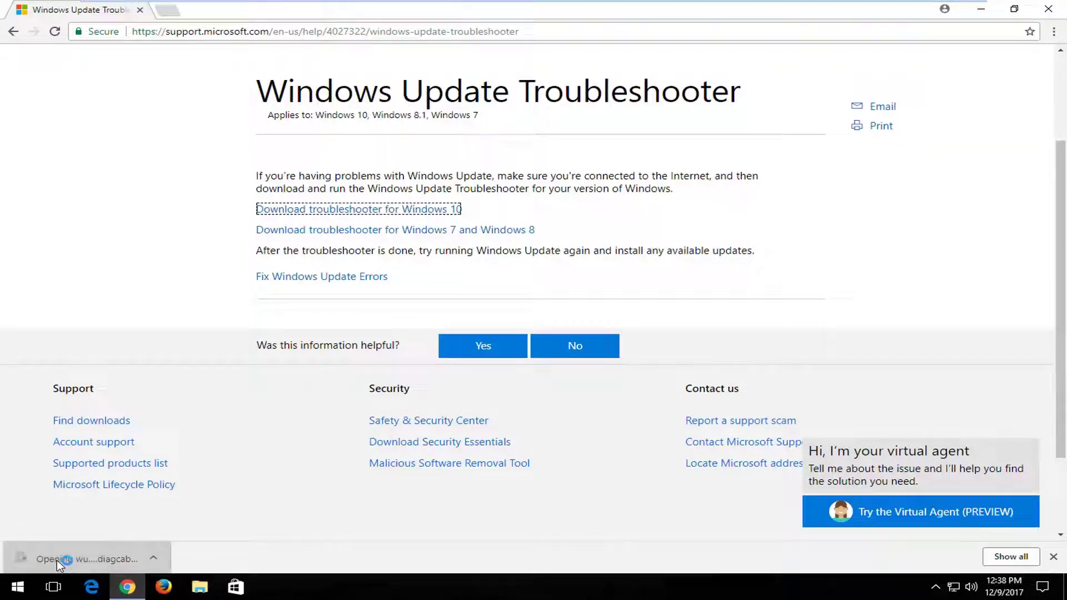
Minimise Chrome, start the troubleshooter, and restart it with administrator permissions.
left_click(991, 13)
left_click(991, 13)
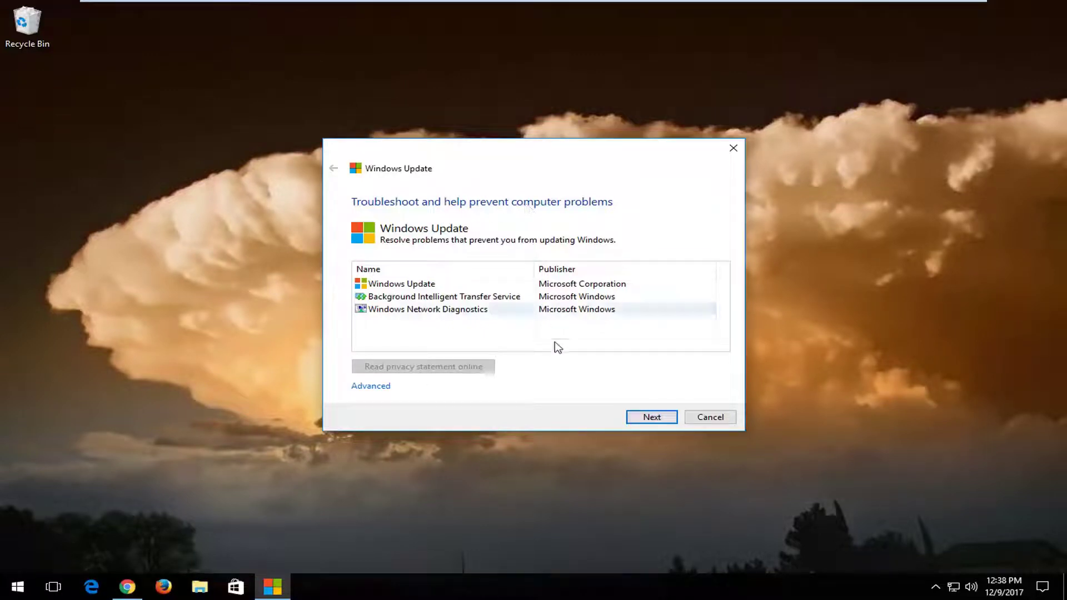
left_click(650, 418)
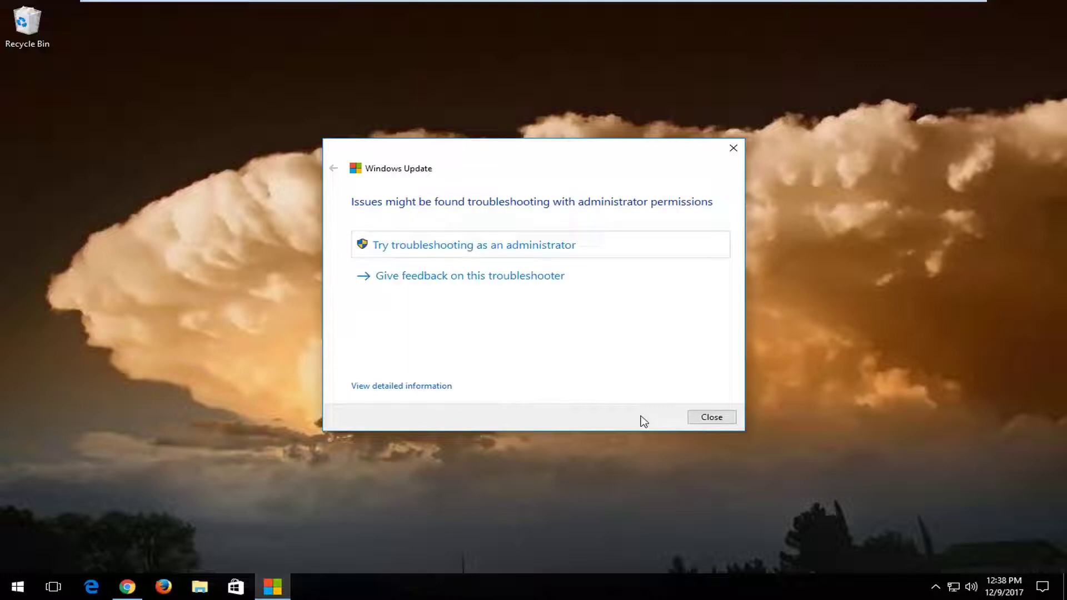
left_click(410, 248)
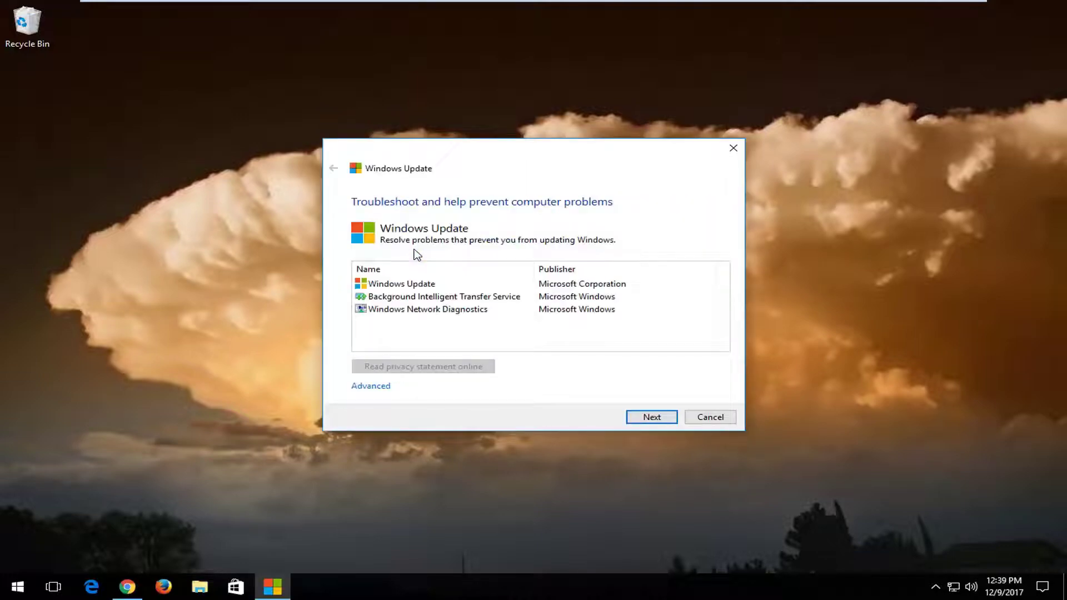
Run detection as administrator until the 'Download and Install pending updates' page appears.
left_click(634, 418)
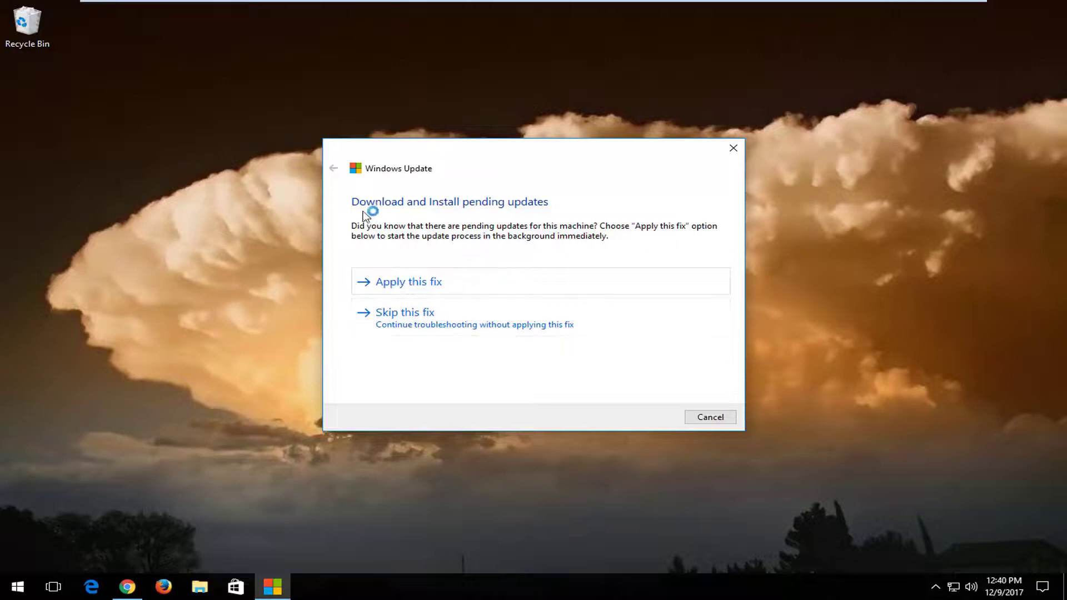
Skip the pending-updates fix and close the troubleshooter once it completes.
left_click(400, 314)
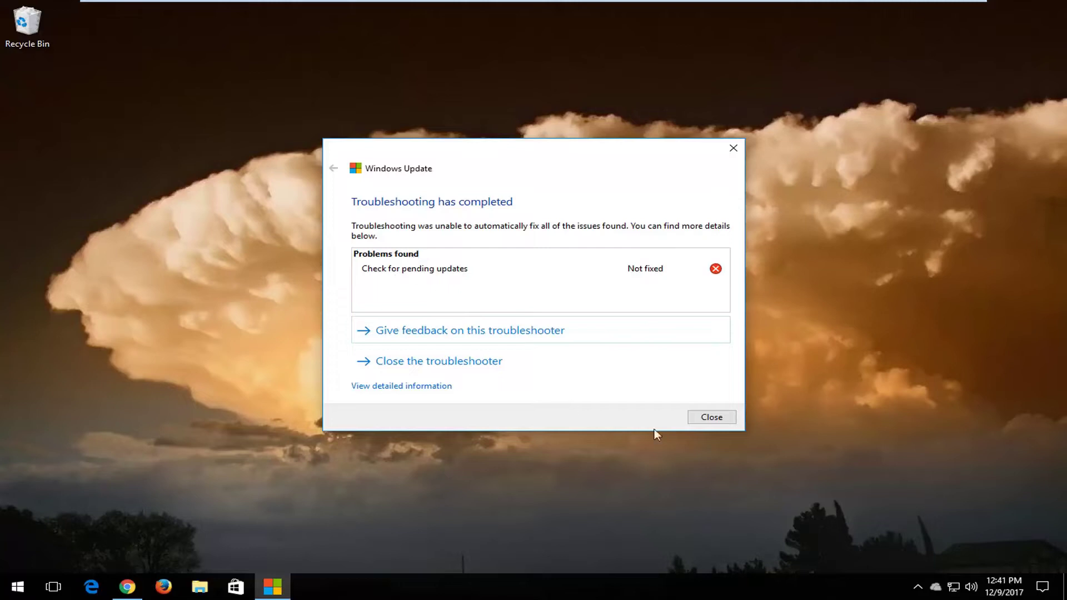
left_click(706, 417)
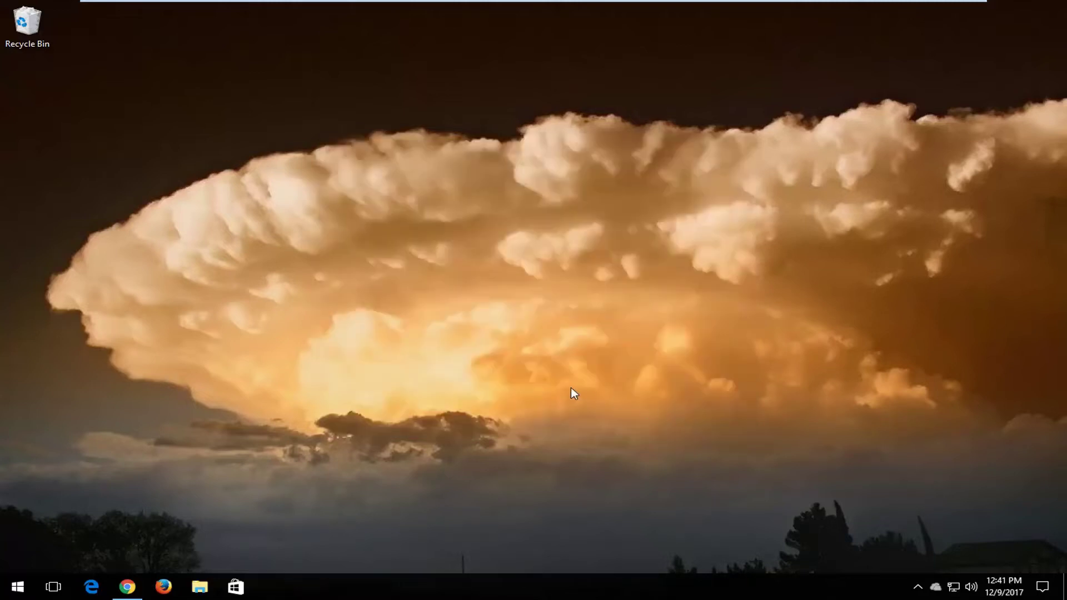